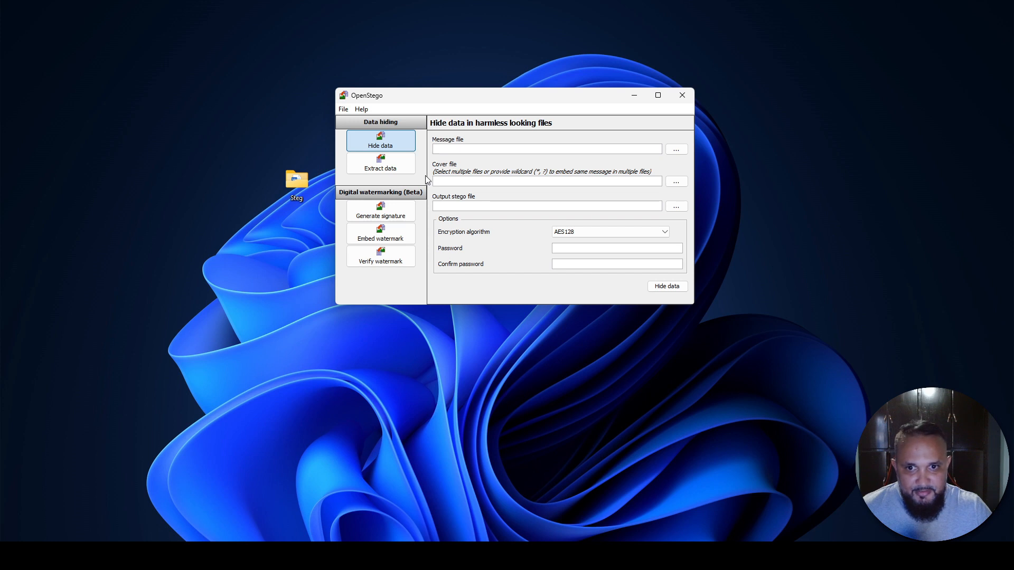
- Move the Steg folder on the desktop farther away from the OpenStego window
left_click_drag(292, 182, 215, 128)
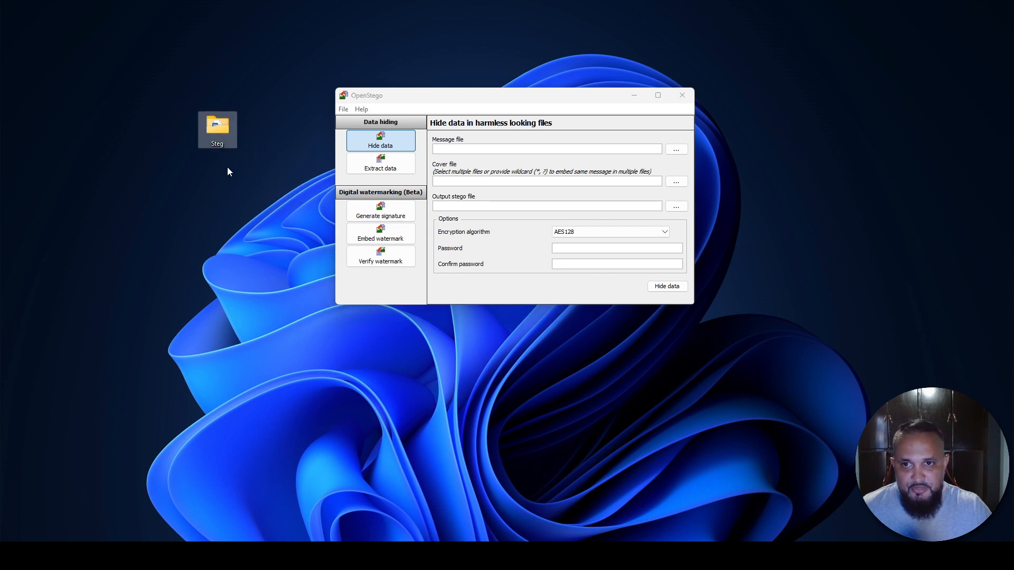
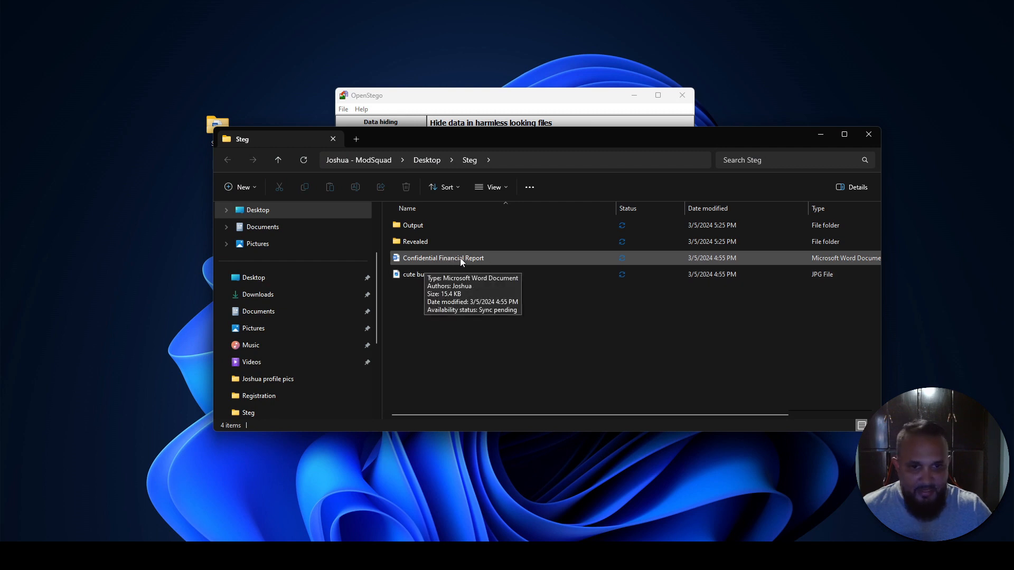
- View the Confidential Financial Report document from the Steg folder in a maximized Word window and close it
double_click(464, 258)
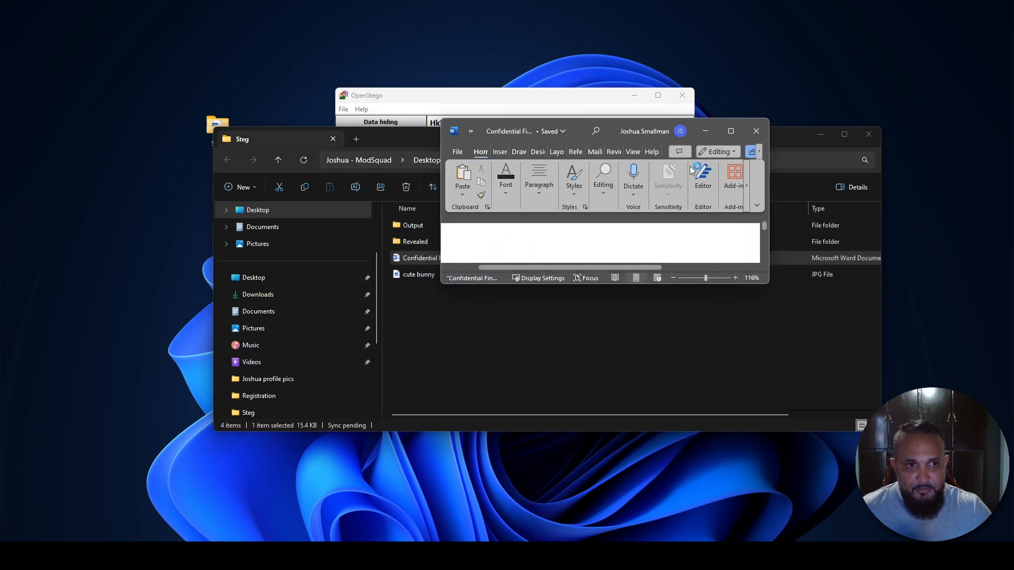
left_click(722, 131)
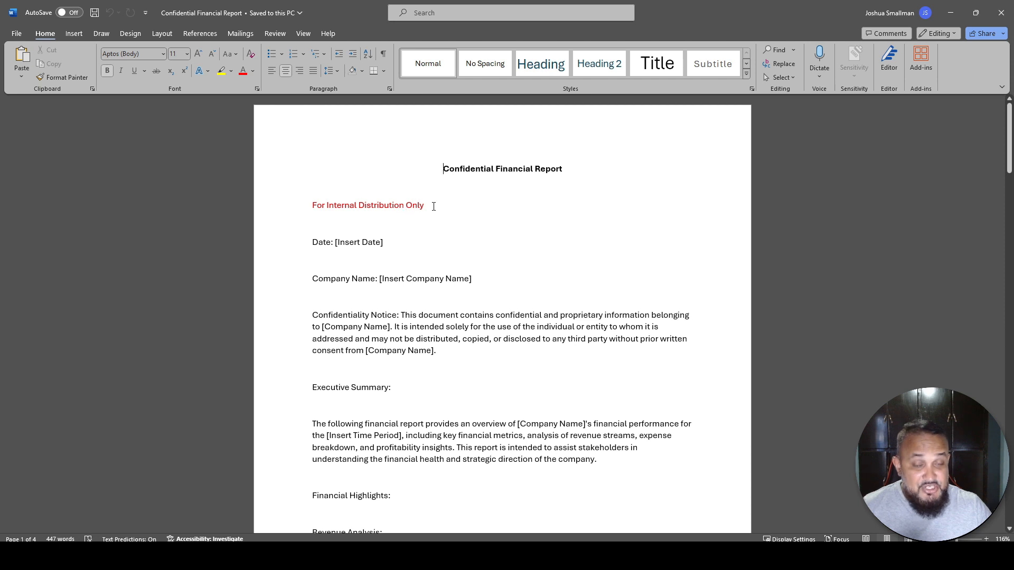
scroll(350, 267, "down", 1)
scroll(350, 266, "up", 1)
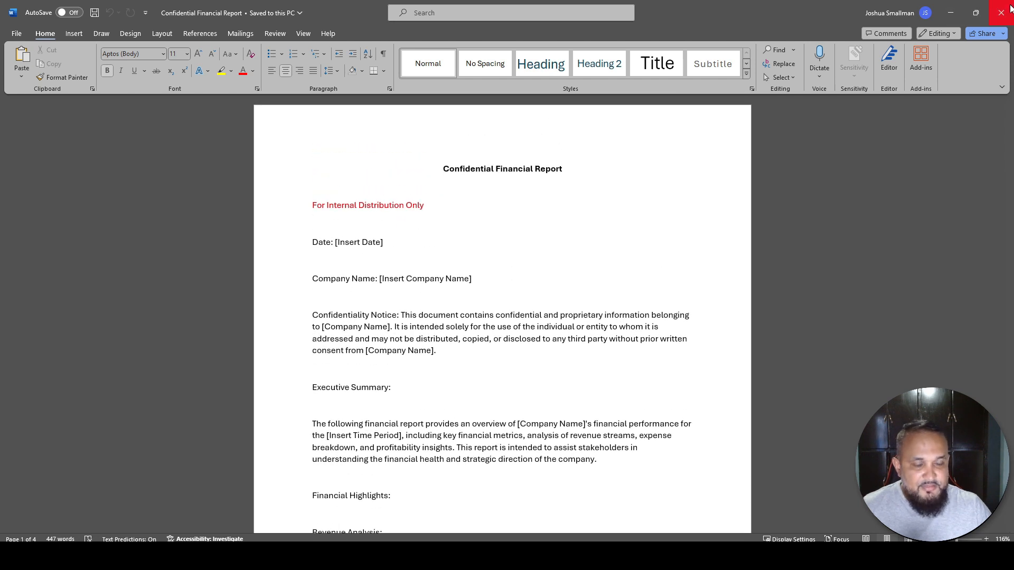
left_click(1009, 8)
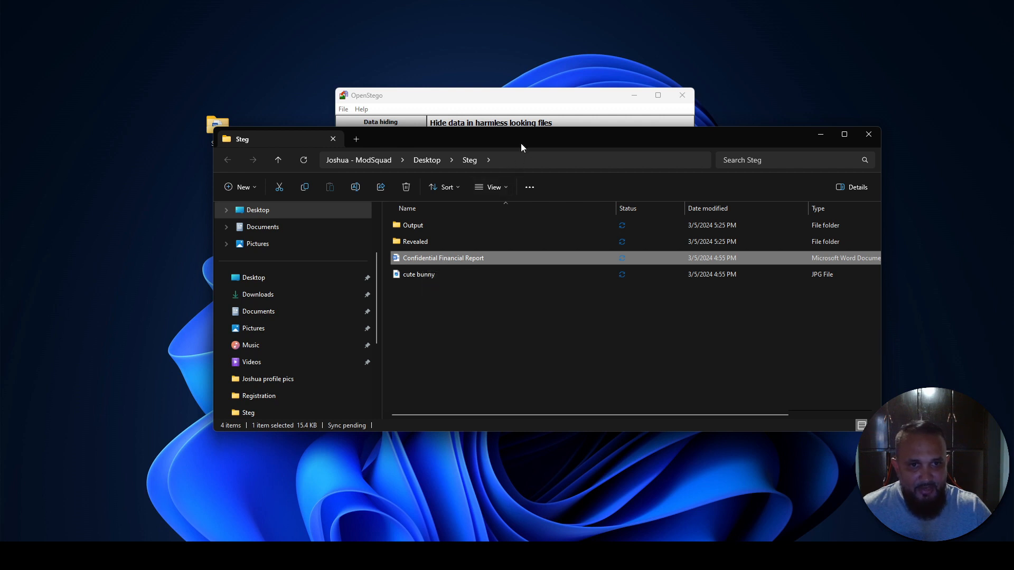
- View the cute bunny JPG image from the Steg folder, and close the image viewer
left_click(424, 277)
double_click(424, 274)
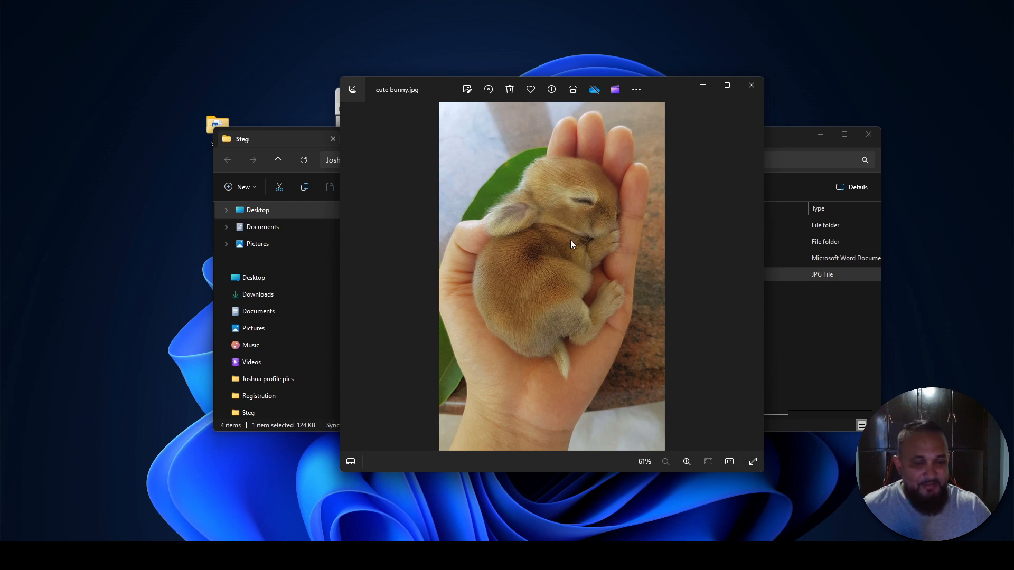
left_click(750, 87)
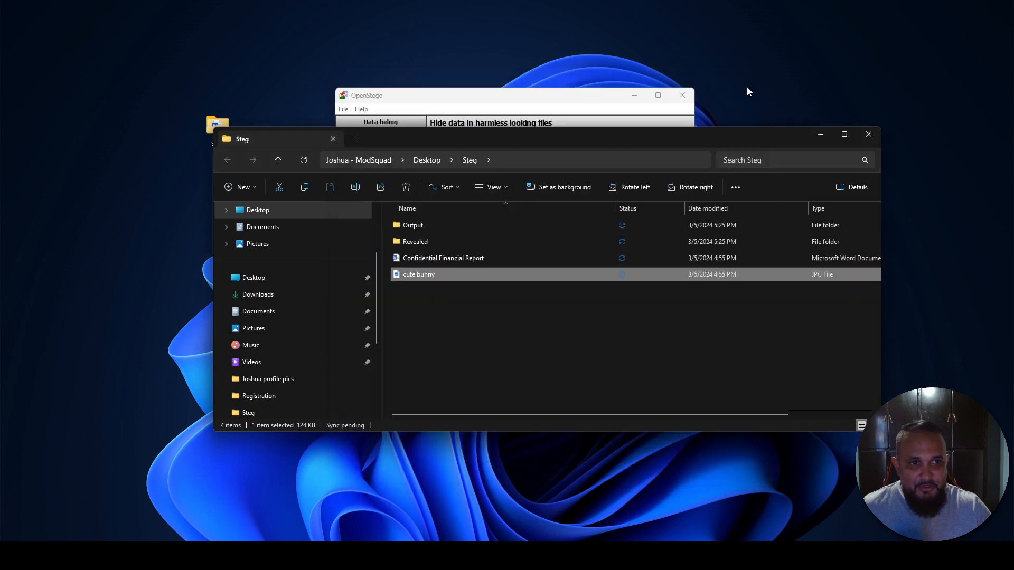
- Rearrange the Steg folder and OpenStego windows so the whole data hiding form and the folder's files are visible together
left_click_drag(787, 137, 673, 214)
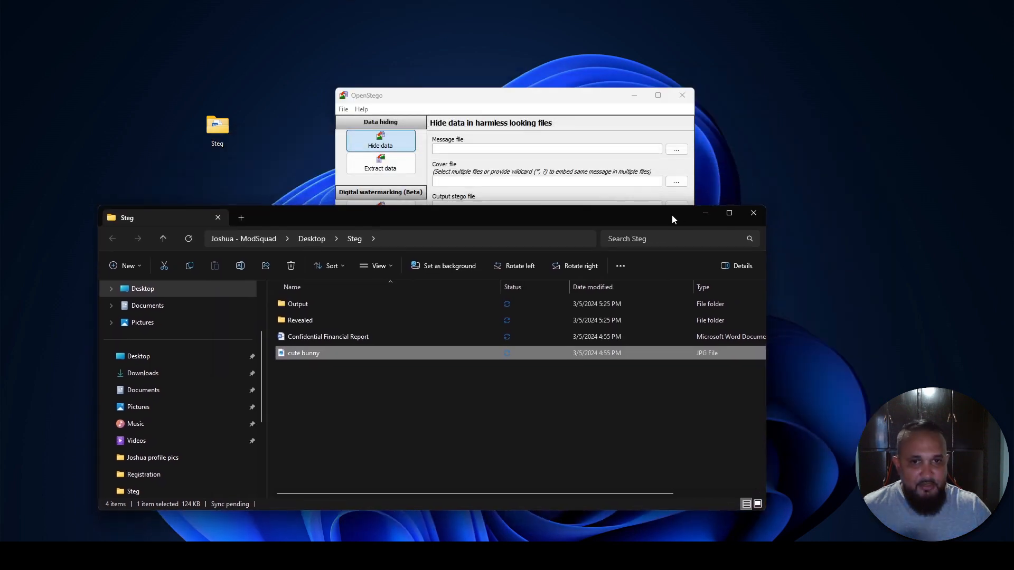
left_click_drag(552, 106, 654, 105)
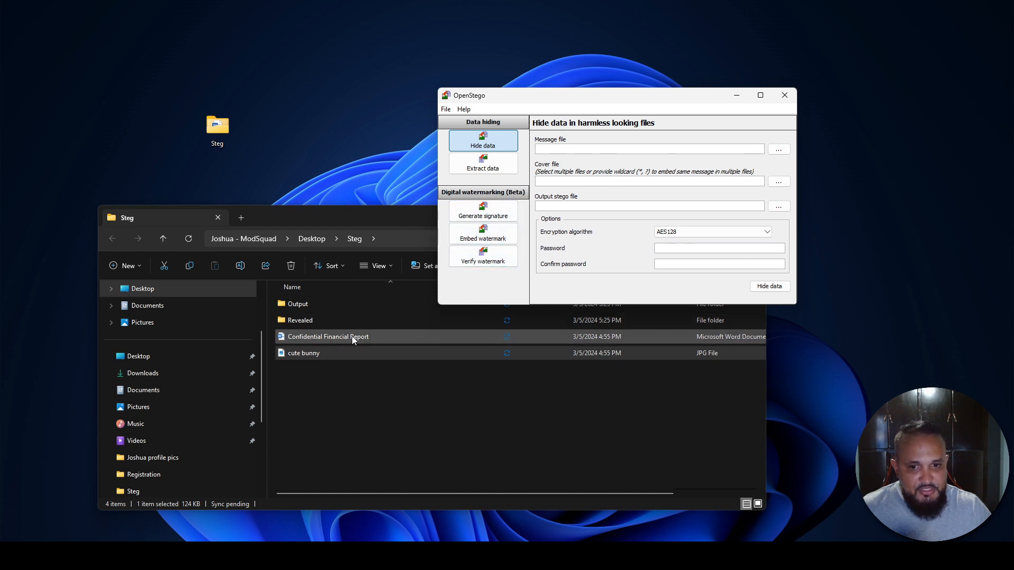
- Open the file chooser for OpenStego's message file
left_click(775, 153)
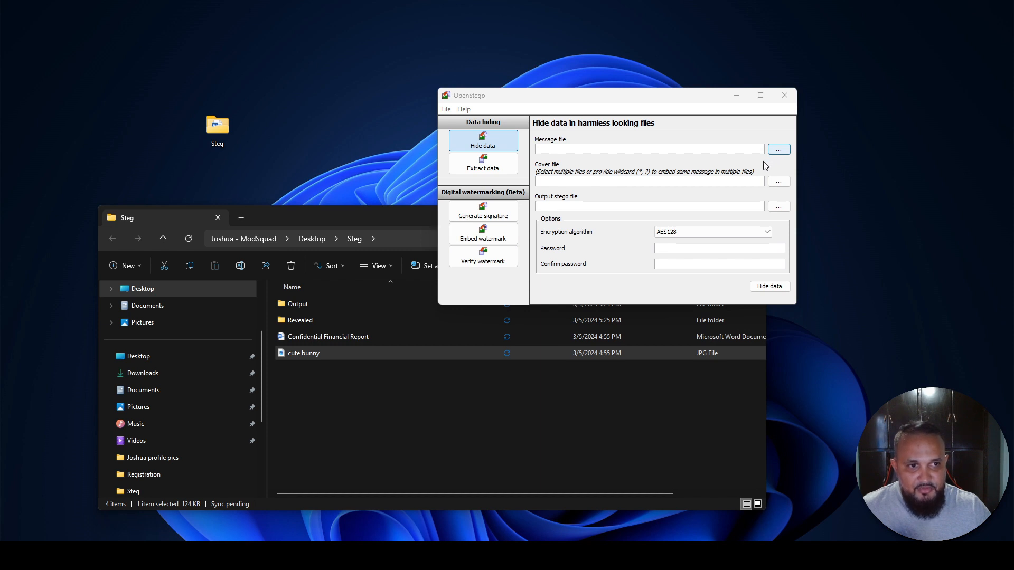
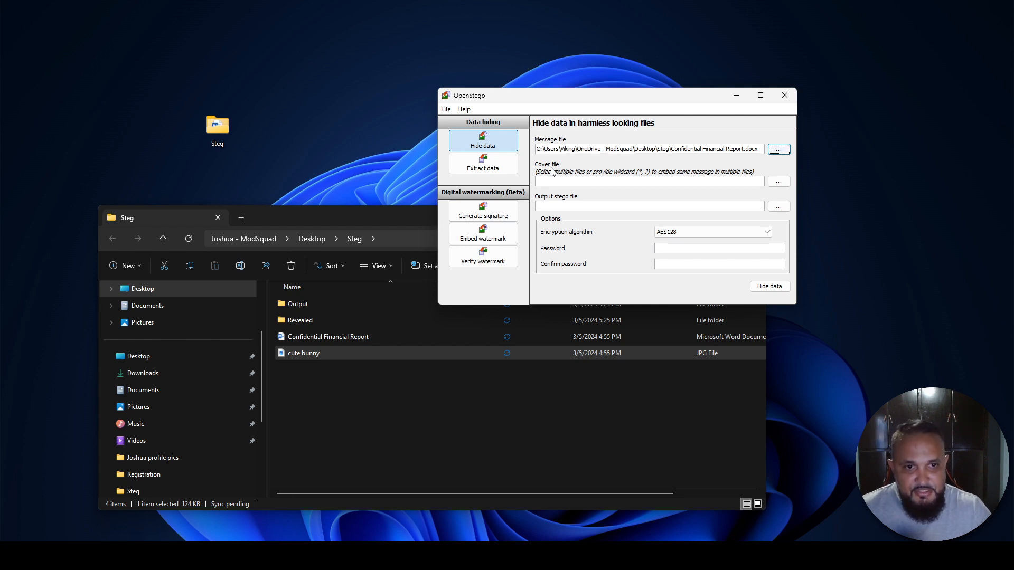
- Set the cute bunny JPG image from the Steg folder as the cover file for hiding the data
left_click(780, 182)
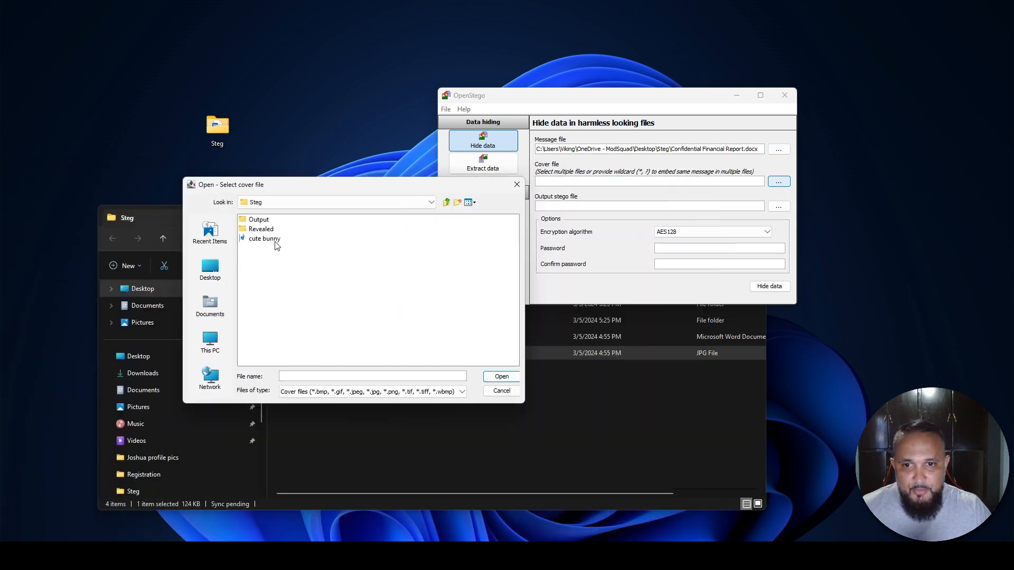
left_click(265, 245)
left_click(502, 376)
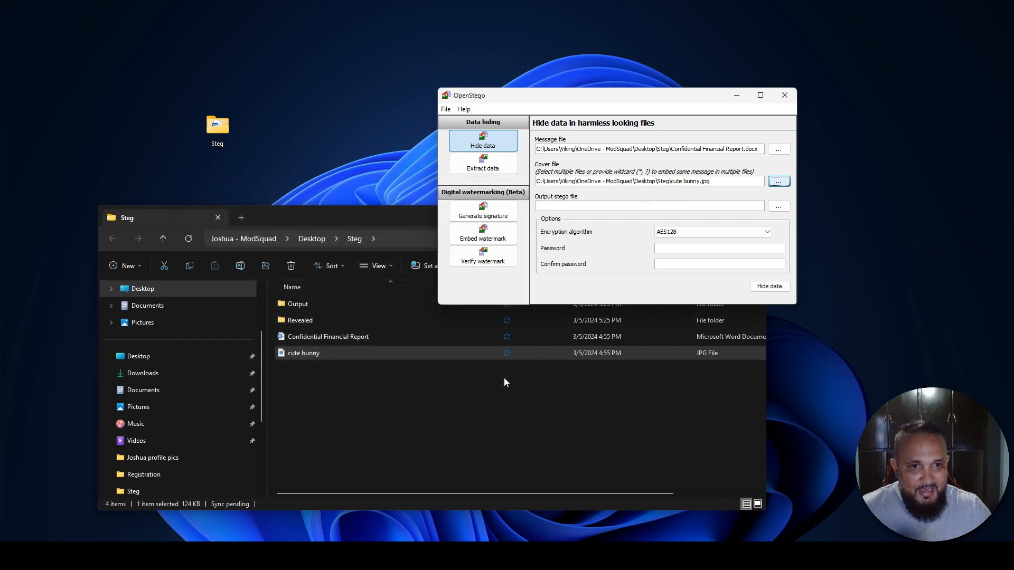
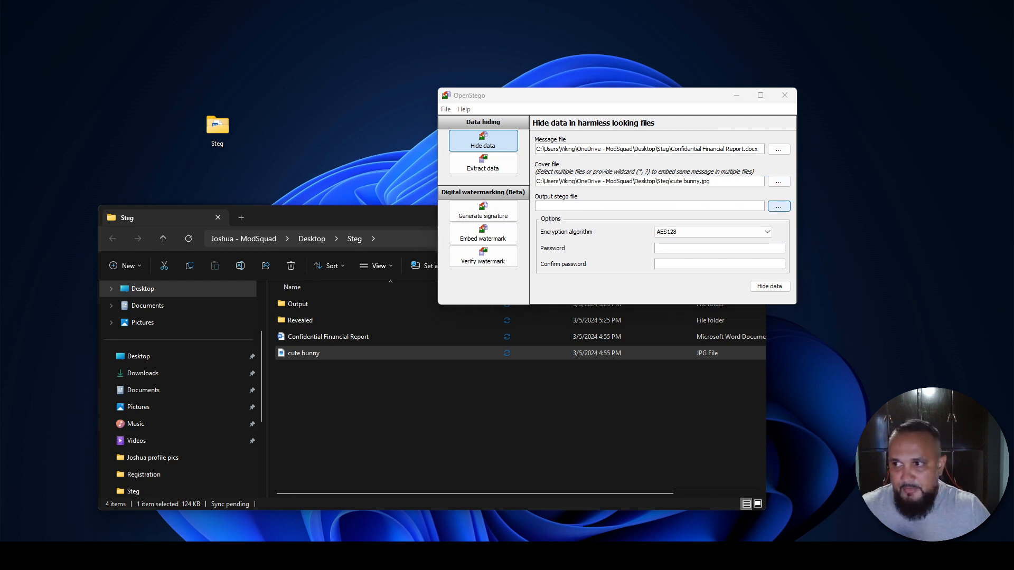
- Browse for the output stego file location and open the Output folder inside the Steg folder
left_click(779, 206)
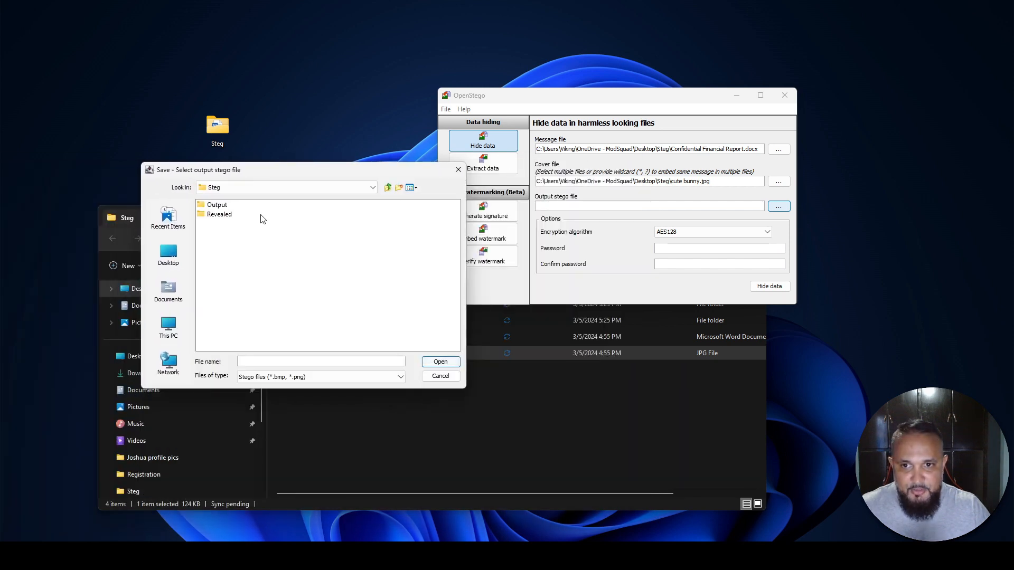
double_click(218, 206)
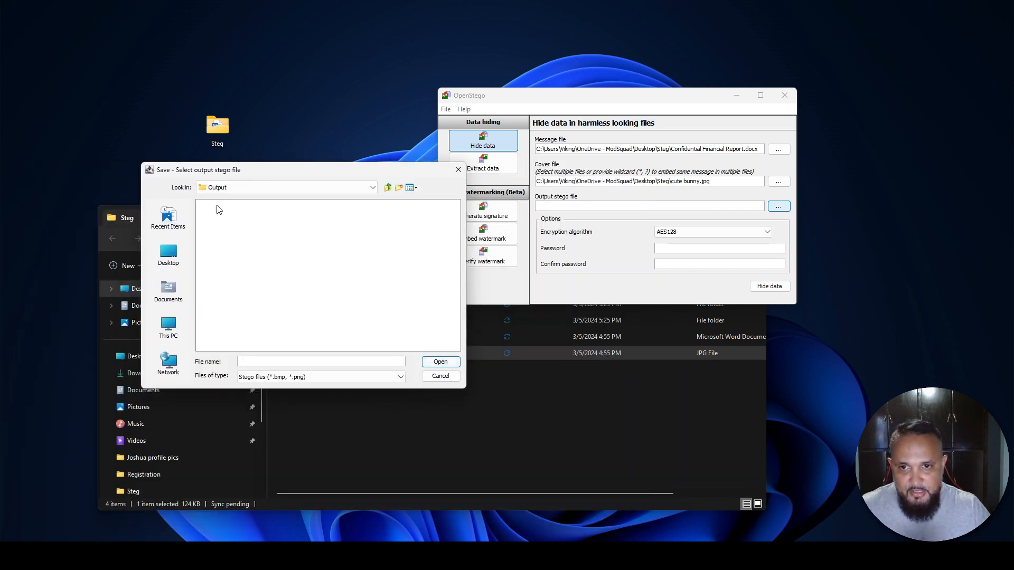
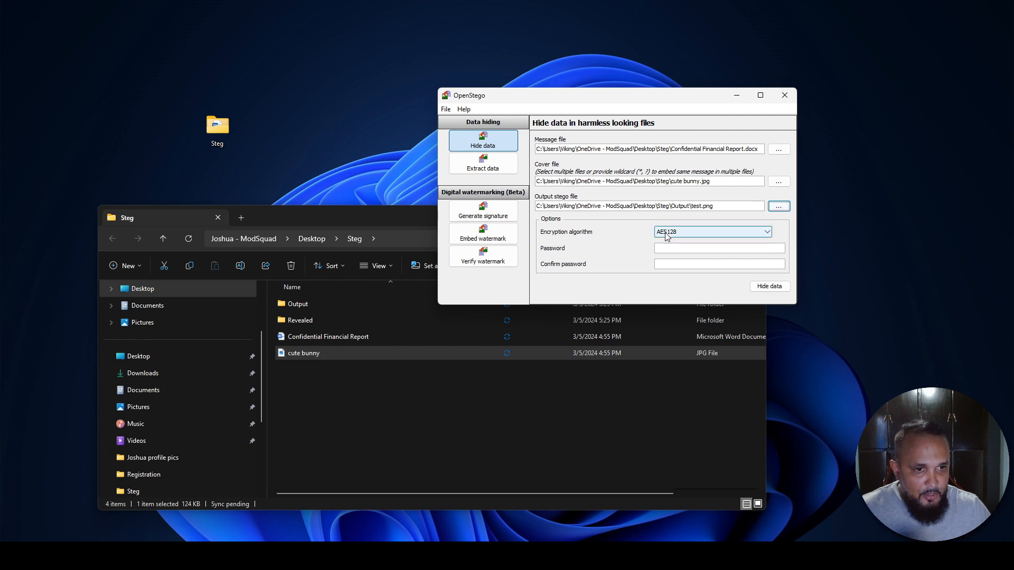
- Examine the encryption algorithm choices offered for hiding the message file in the cover image
left_click(665, 235)
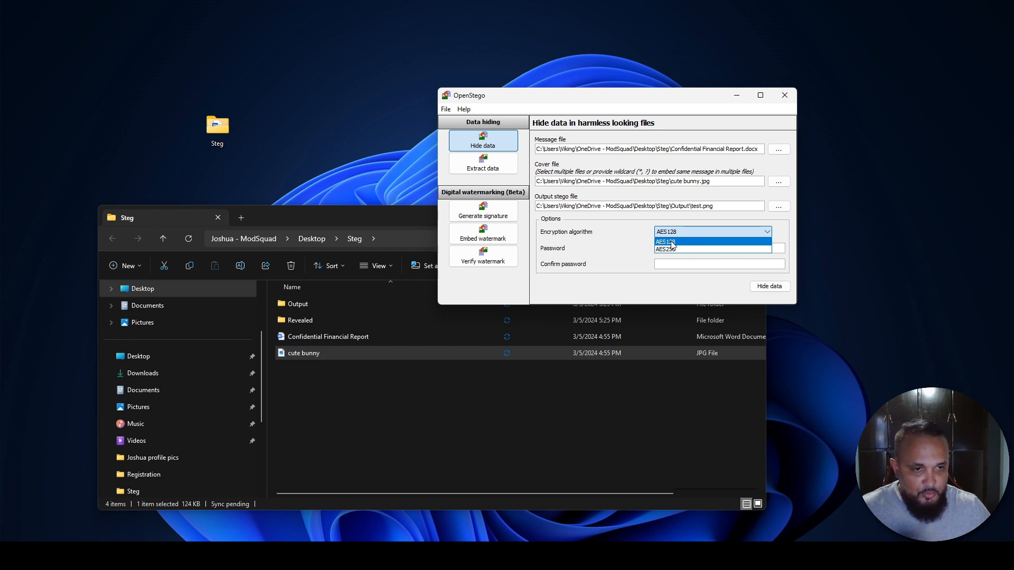
left_click(622, 244)
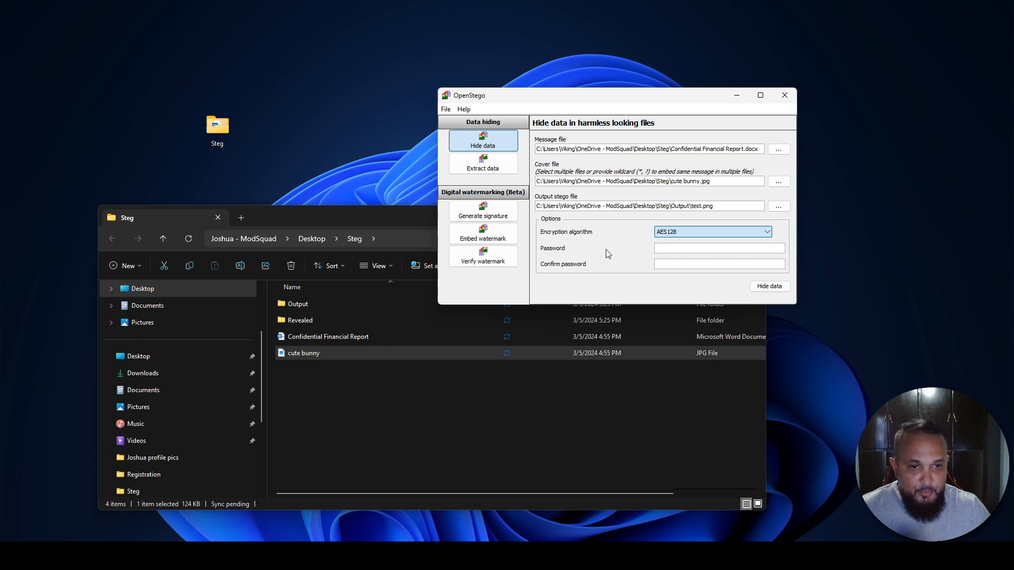
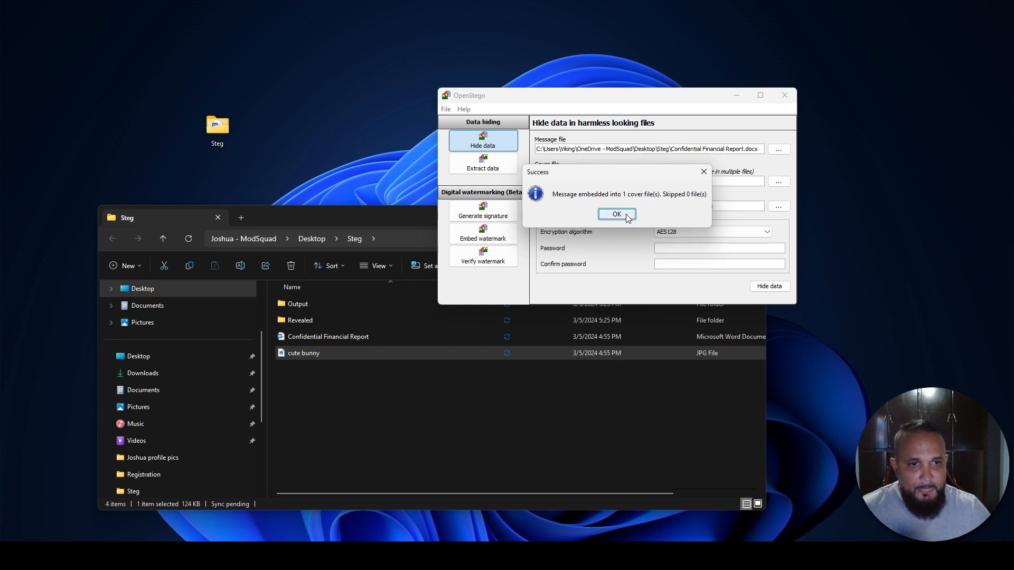
- Dismiss the success message and view the test image in the Output folder using File Explorer, closing it after inspection
left_click(616, 214)
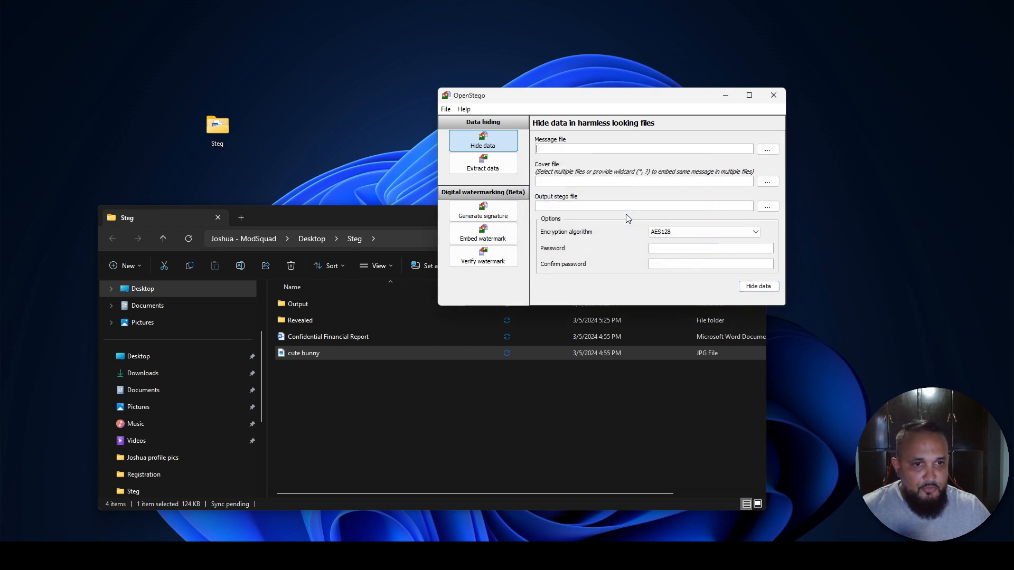
left_click(370, 216)
left_click_drag(370, 216, 511, 96)
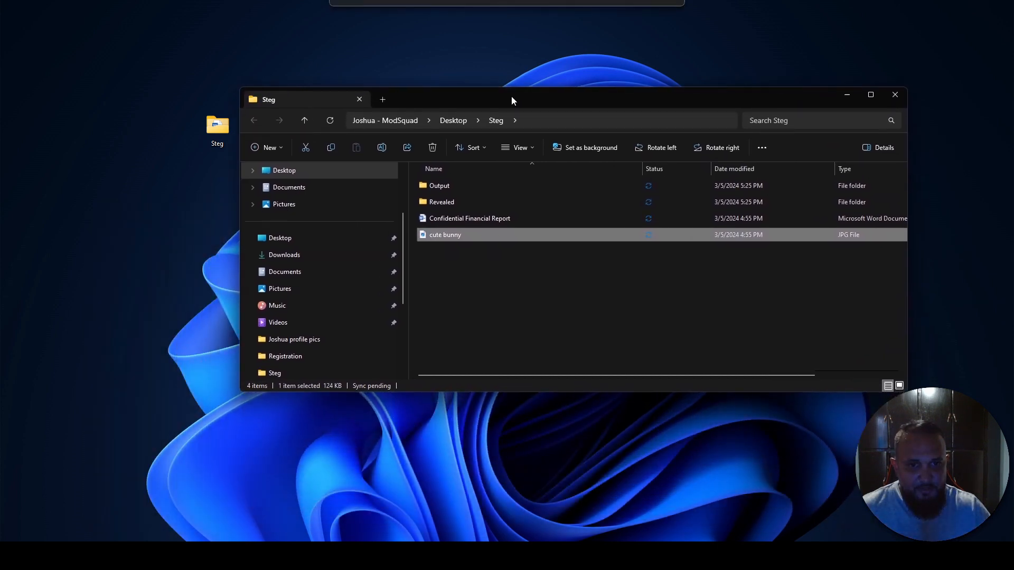
double_click(441, 185)
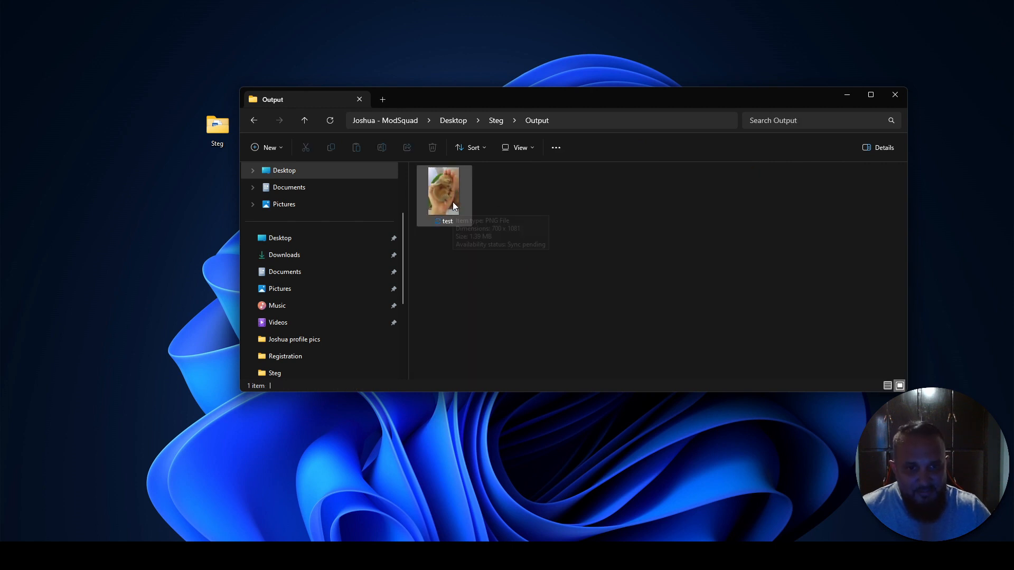
double_click(453, 206)
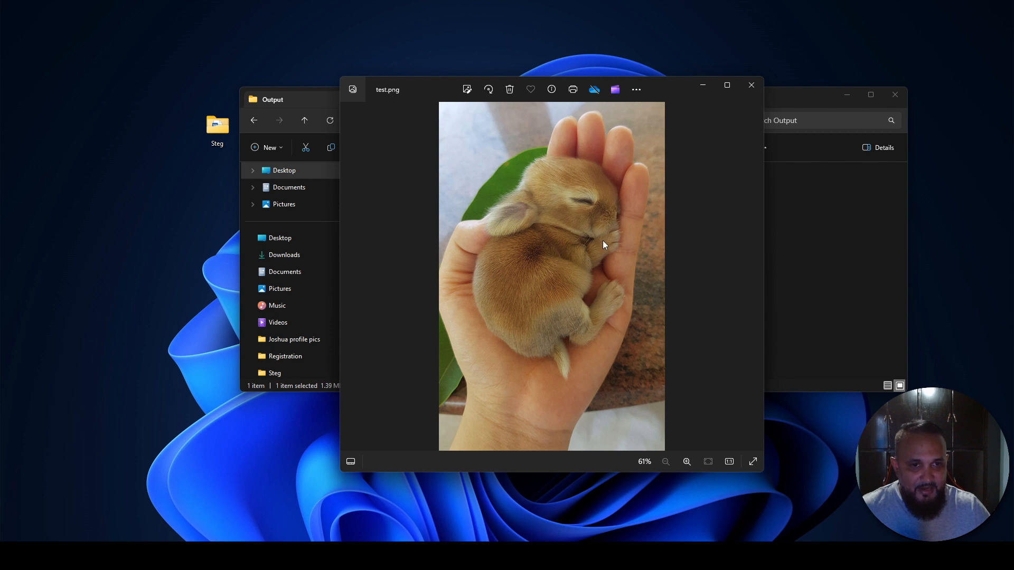
left_click(752, 87)
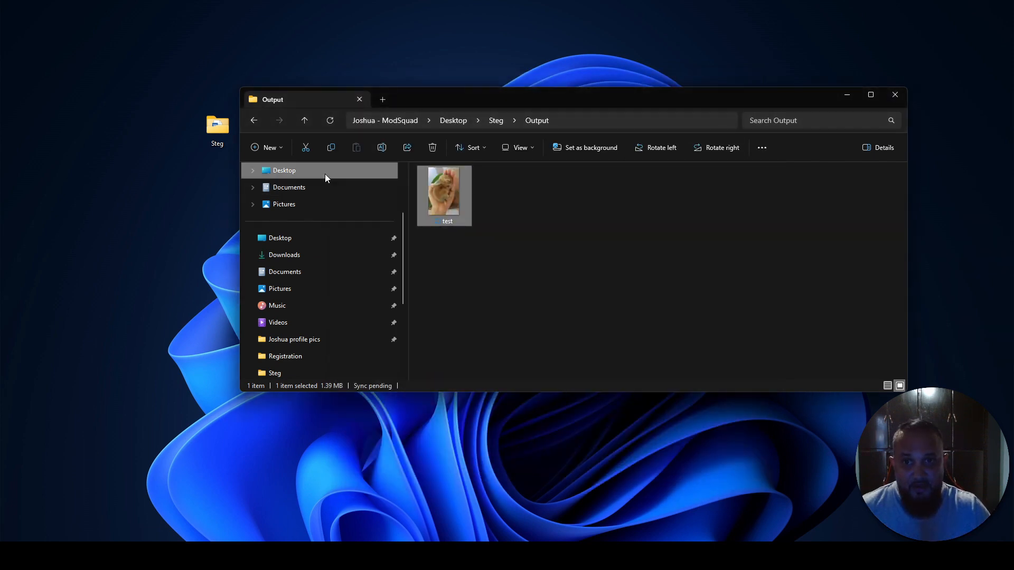
- Return to the Steg folder and check the file size in the original cute bunny image's properties
left_click(260, 127)
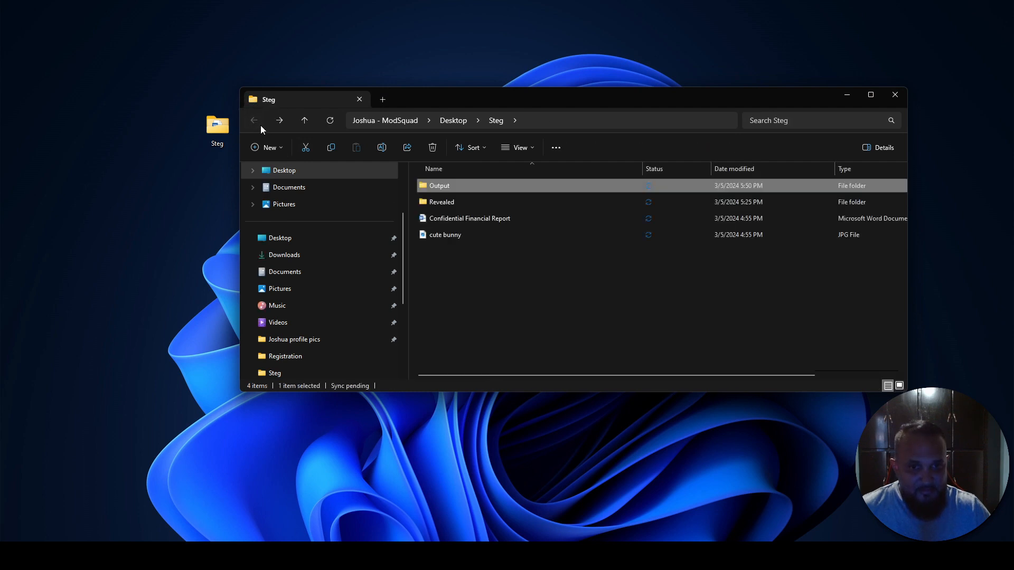
right_click(438, 234)
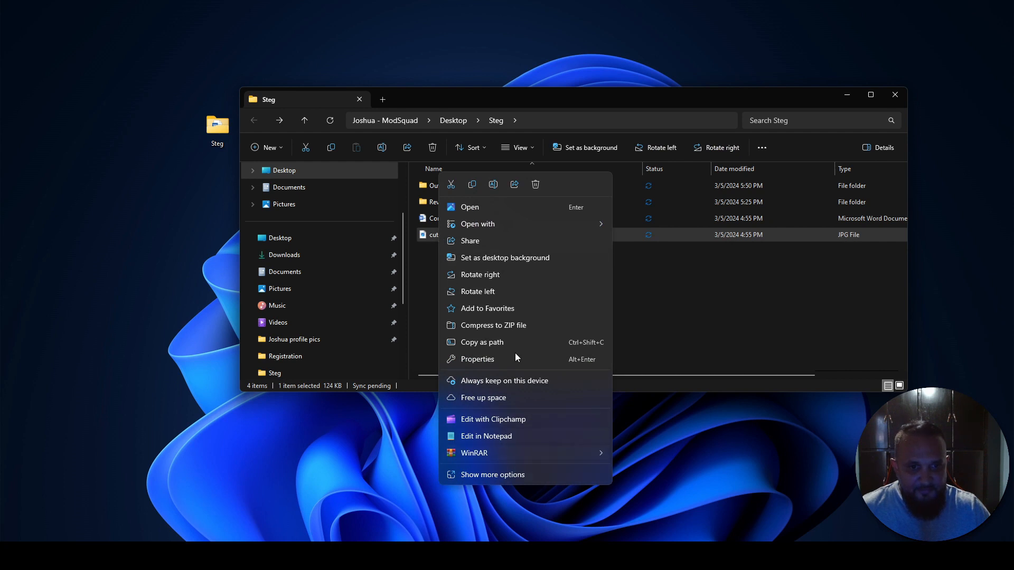
left_click(470, 359)
left_click_drag(139, 167, 609, 163)
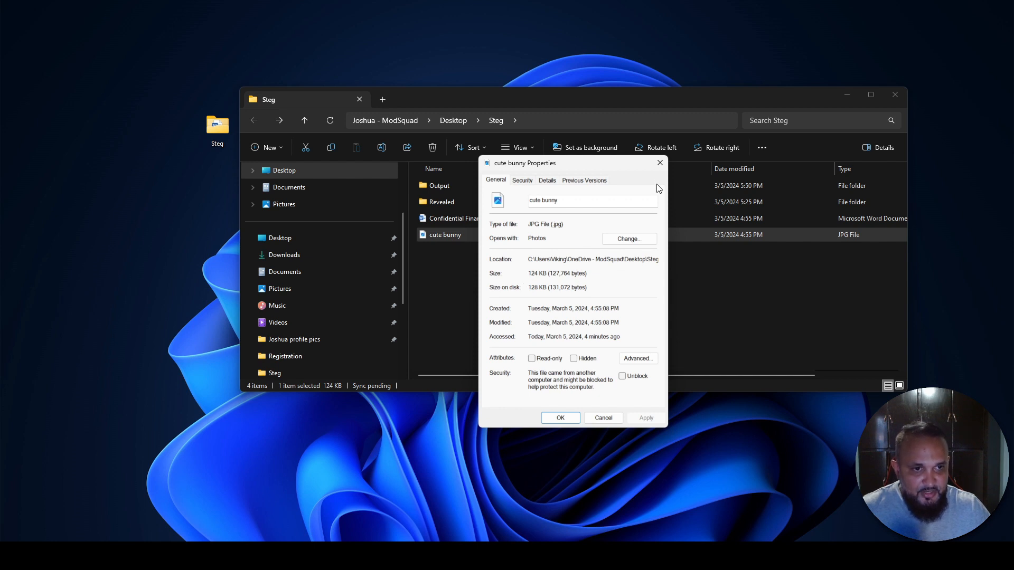
left_click(660, 163)
- Check the file size in the properties of the test image in the Output folder for comparison
double_click(480, 185)
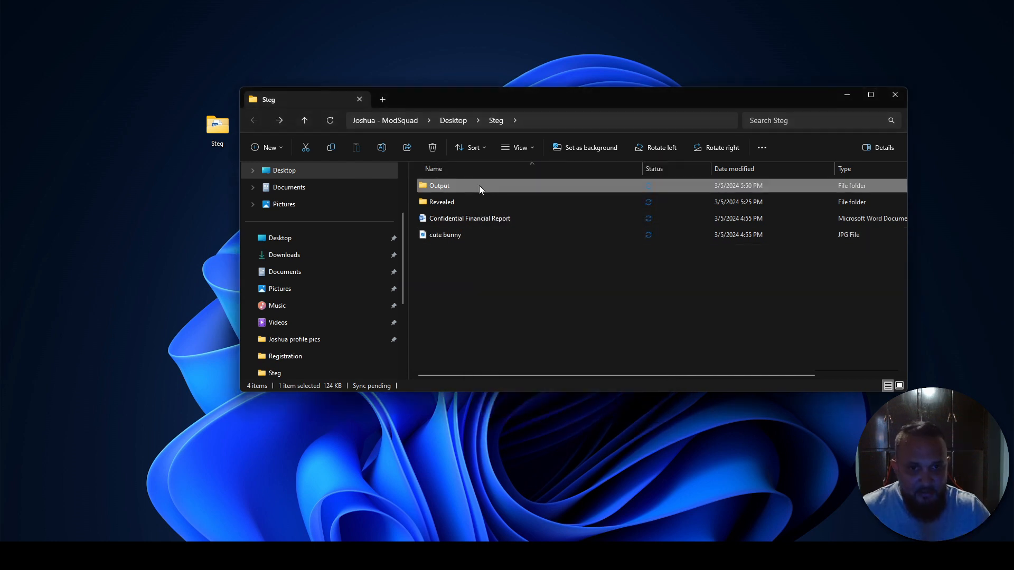
right_click(440, 195)
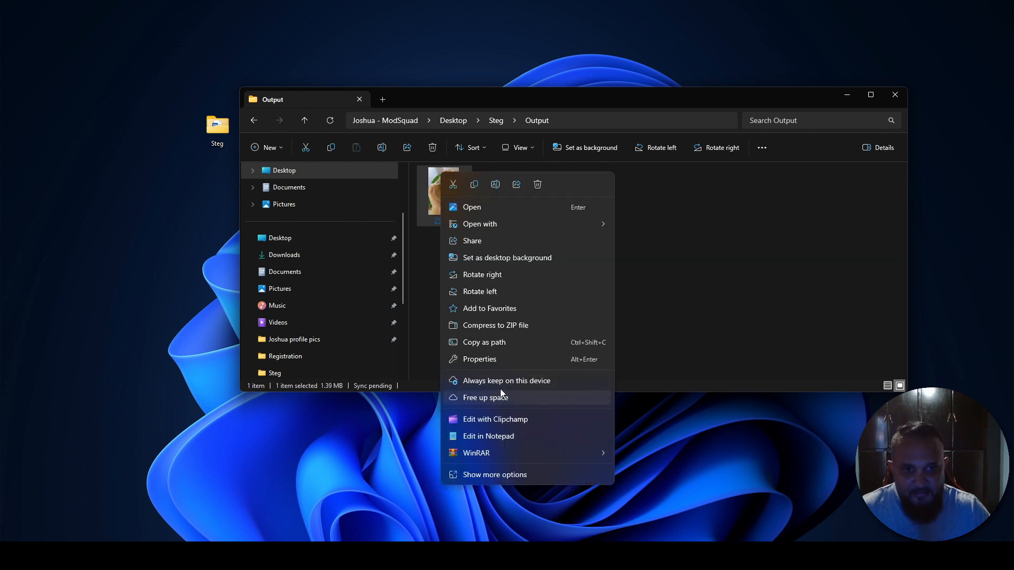
left_click(497, 359)
left_click_drag(96, 138, 675, 140)
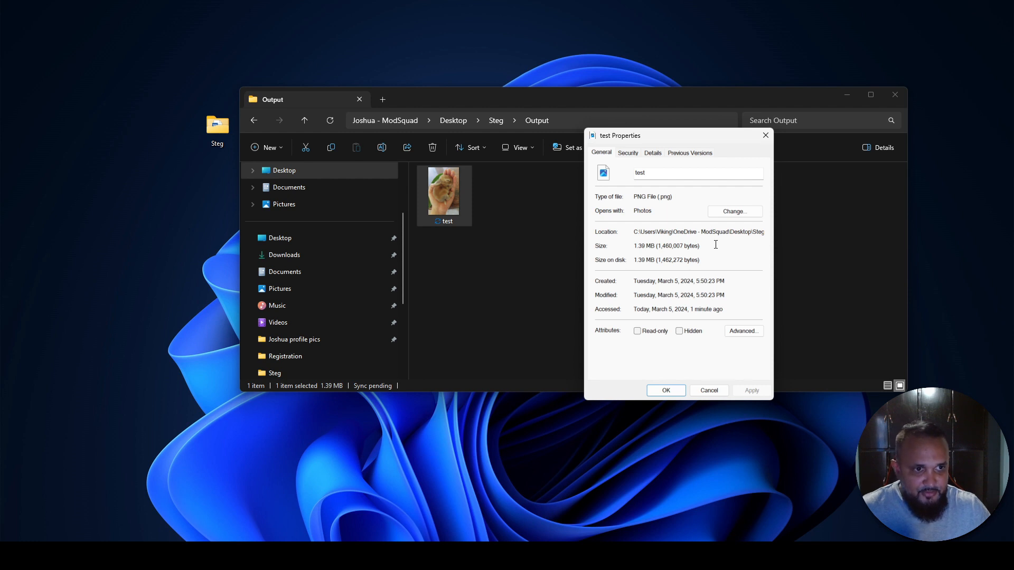
left_click(765, 135)
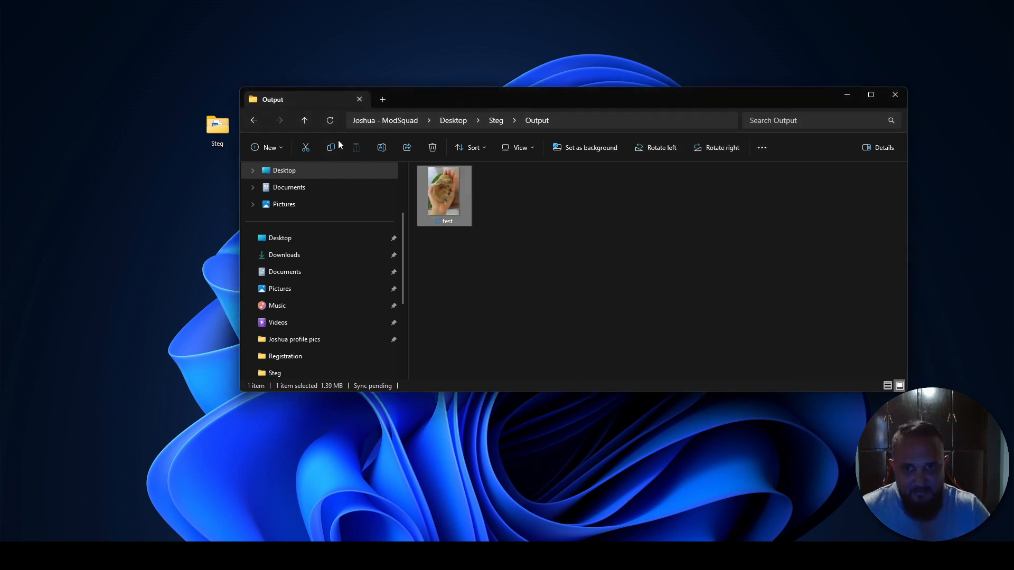
- Return to the Steg folder and switch to OpenStego, rearranging both windows so the folder sits lower behind it
left_click(254, 122)
left_click_drag(458, 102, 481, 187)
left_click(530, 100)
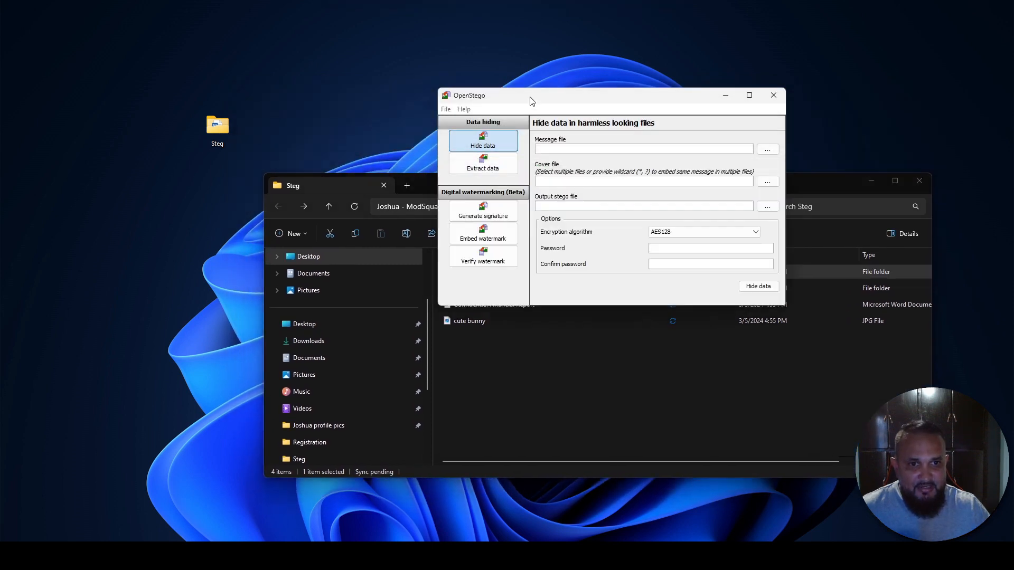
left_click_drag(530, 100, 448, 96)
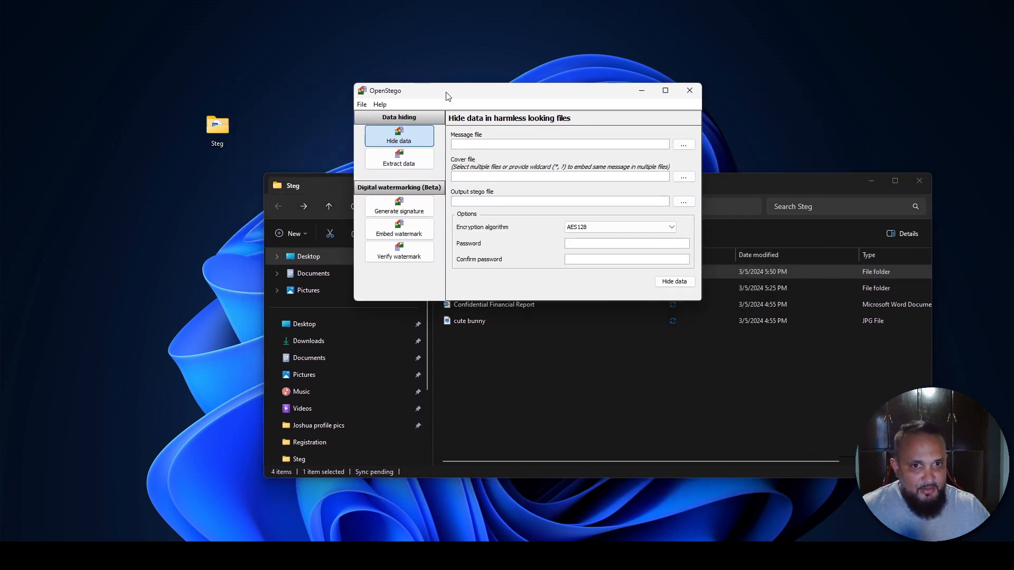
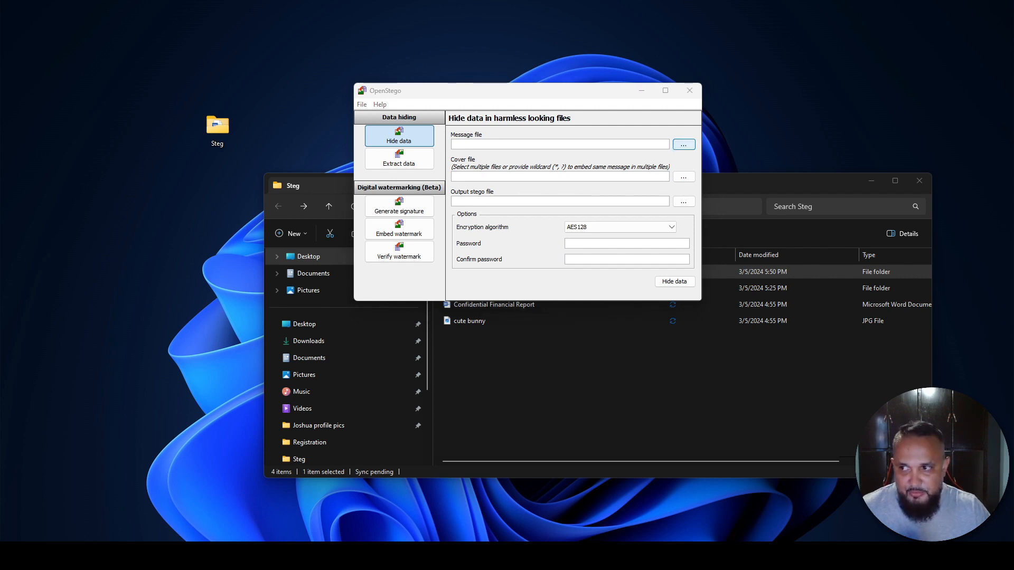
- Switch OpenStego to extracting data and choose test.png from the Output folder as the input stego file
left_click(414, 167)
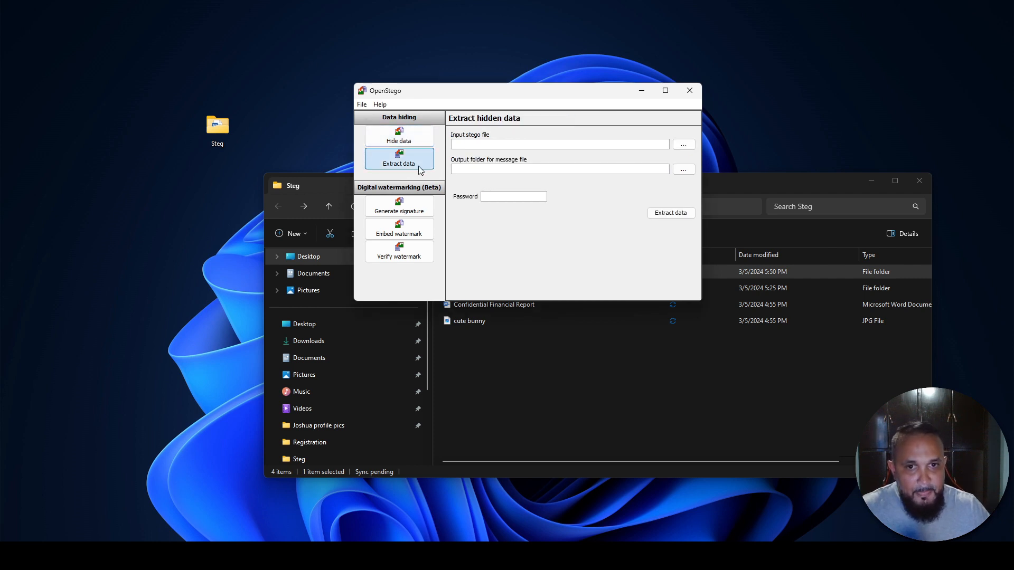
left_click(683, 144)
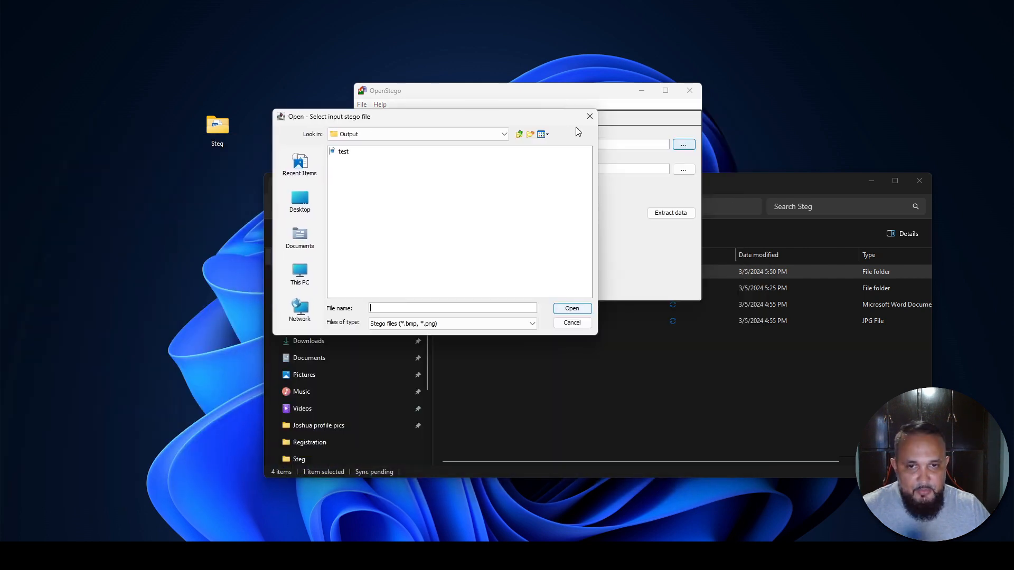
left_click(344, 152)
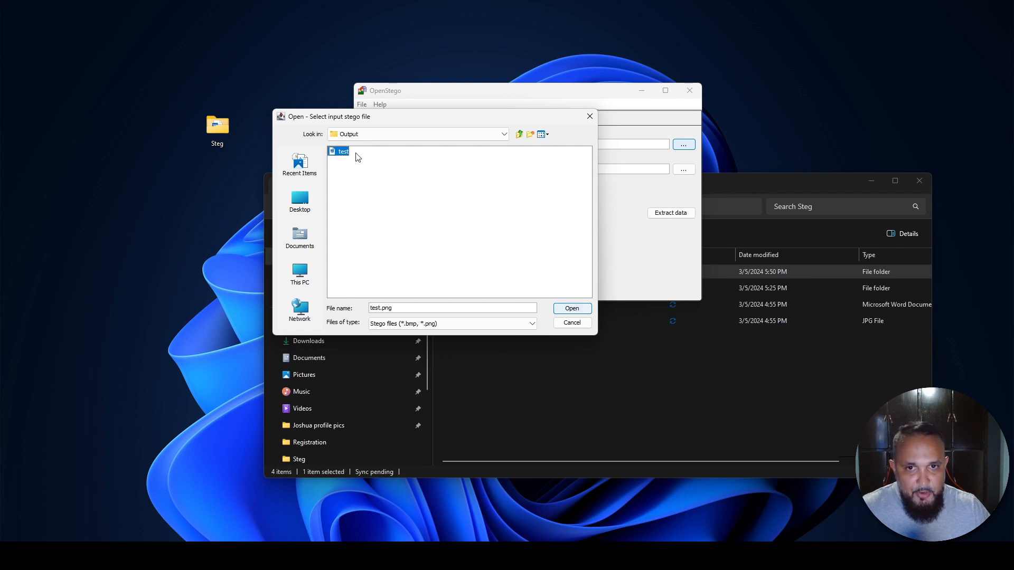
left_click(573, 309)
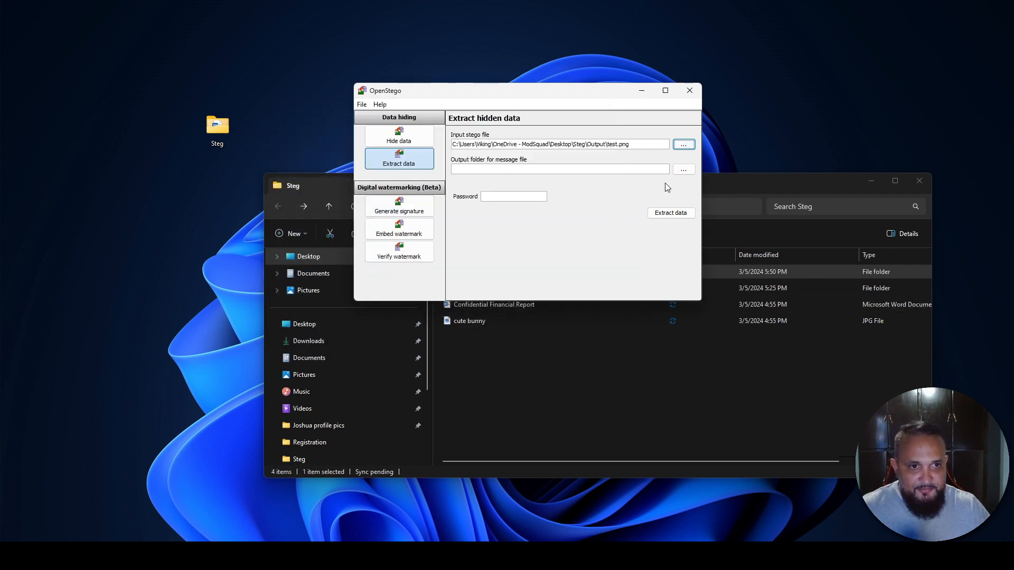
- Set the Revealed folder inside Steg as the message output folder, extract the hidden data and dismiss the success message
left_click(684, 170)
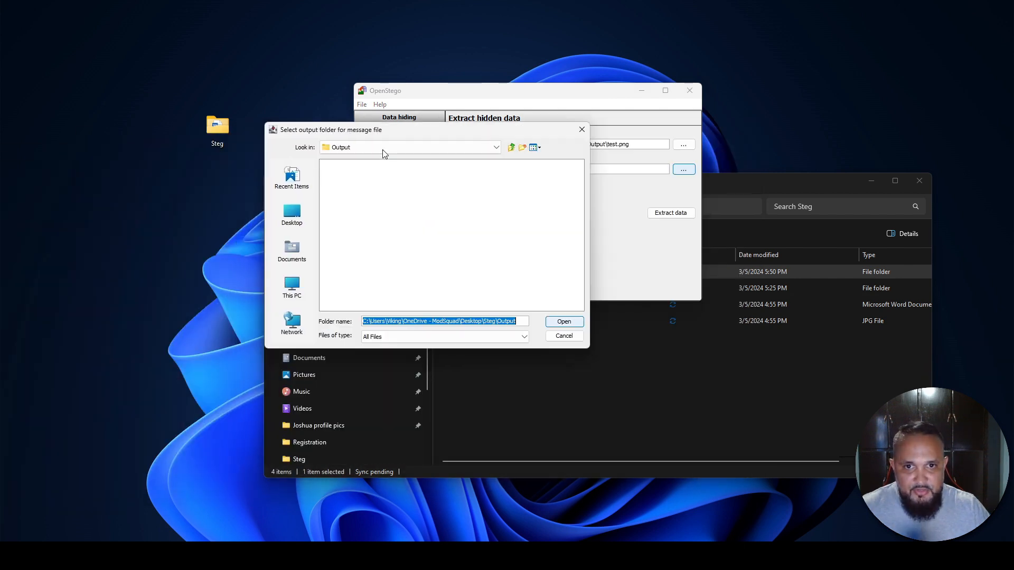
left_click(511, 148)
double_click(341, 174)
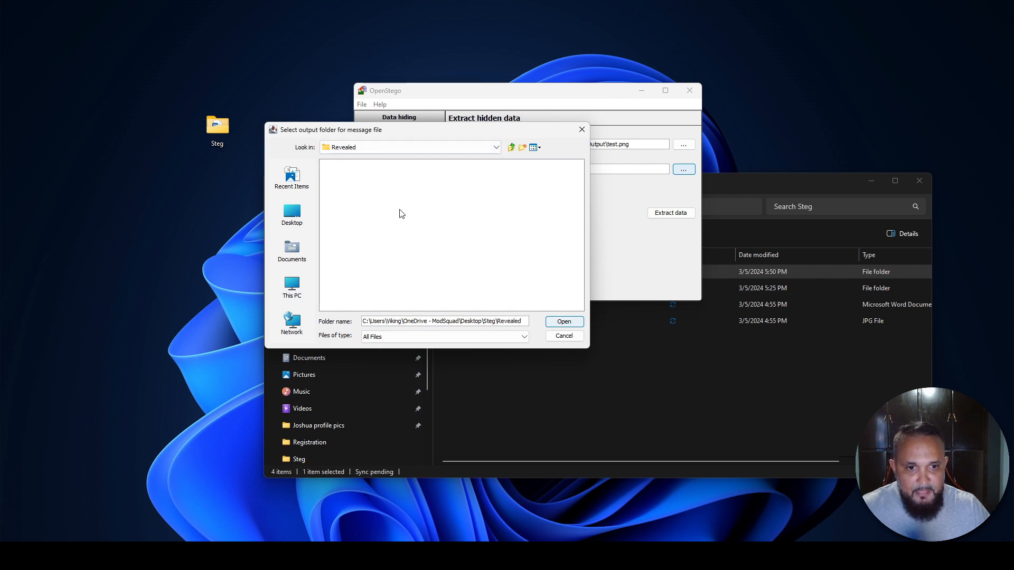
left_click(565, 322)
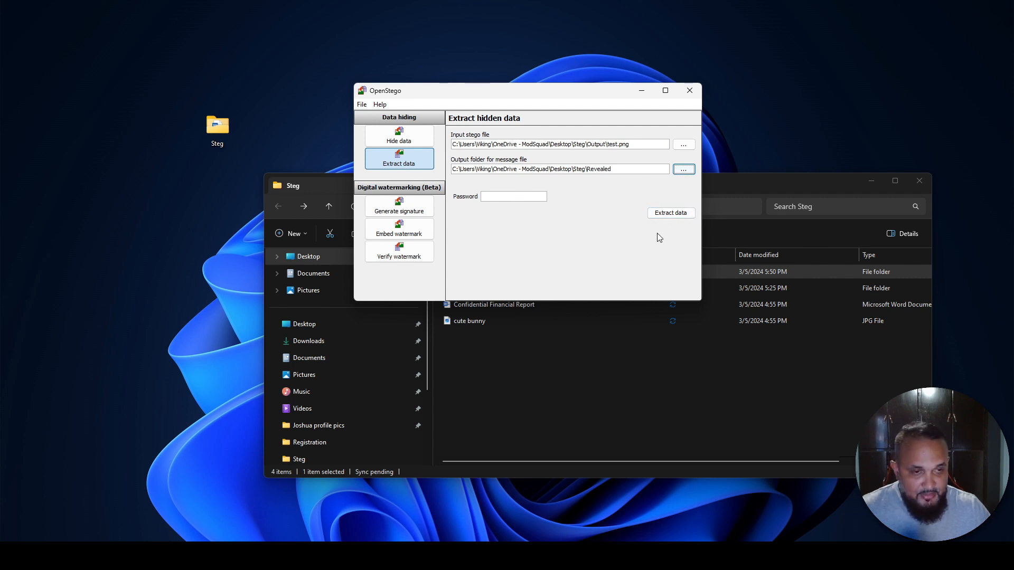
left_click(668, 220)
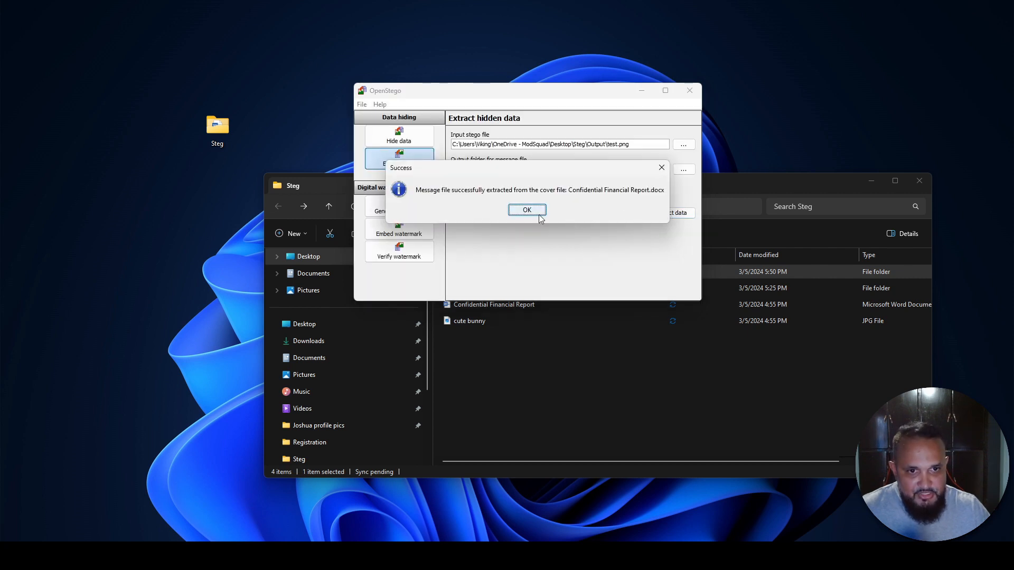
left_click(538, 215)
- Switch to the Steg folder in File Explorer, move its window higher and open the Revealed folder
left_click(654, 176)
left_click_drag(654, 177, 631, 69)
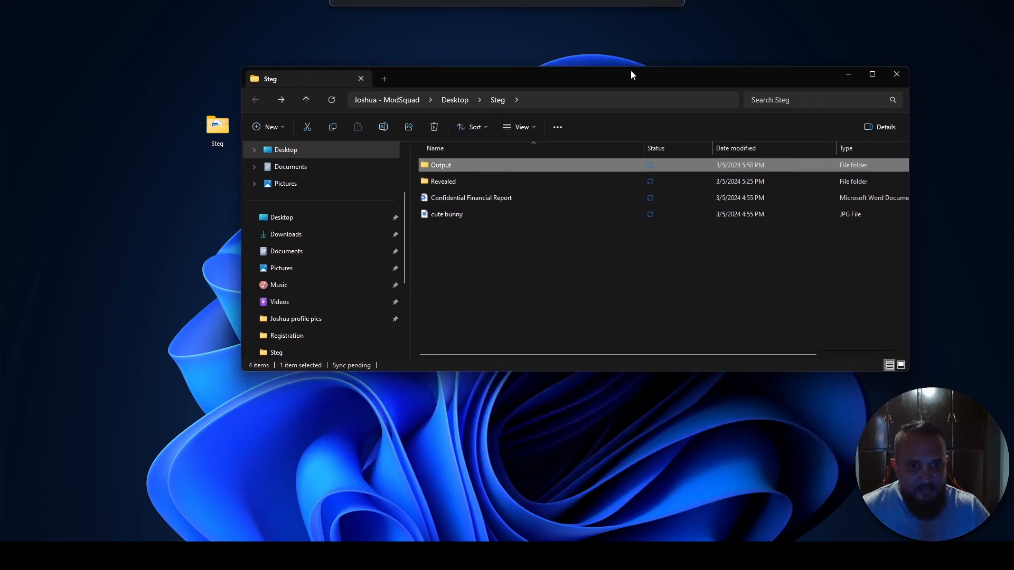
double_click(448, 182)
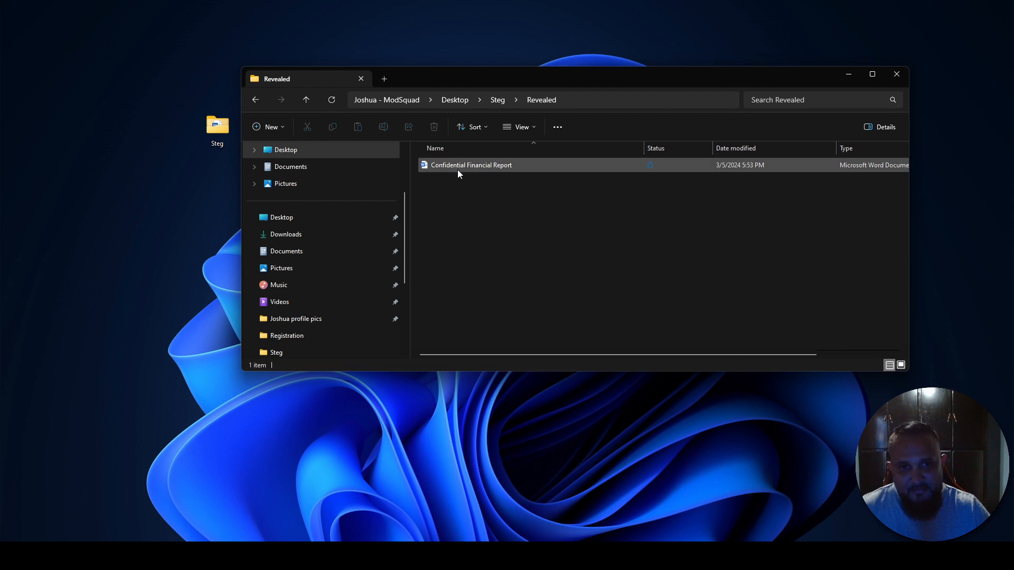
- Open the extracted Confidential Financial Report in Word, skim its contents and close it, returning to the Revealed folder
double_click(468, 167)
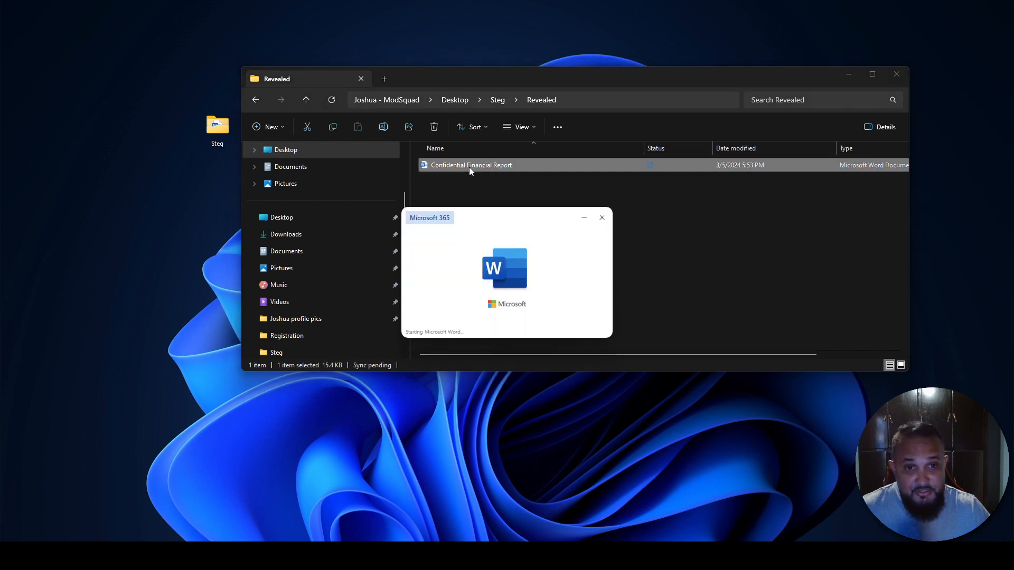
scroll(402, 274, "down", 3)
scroll(401, 275, "up", 1)
scroll(403, 274, "up", 2)
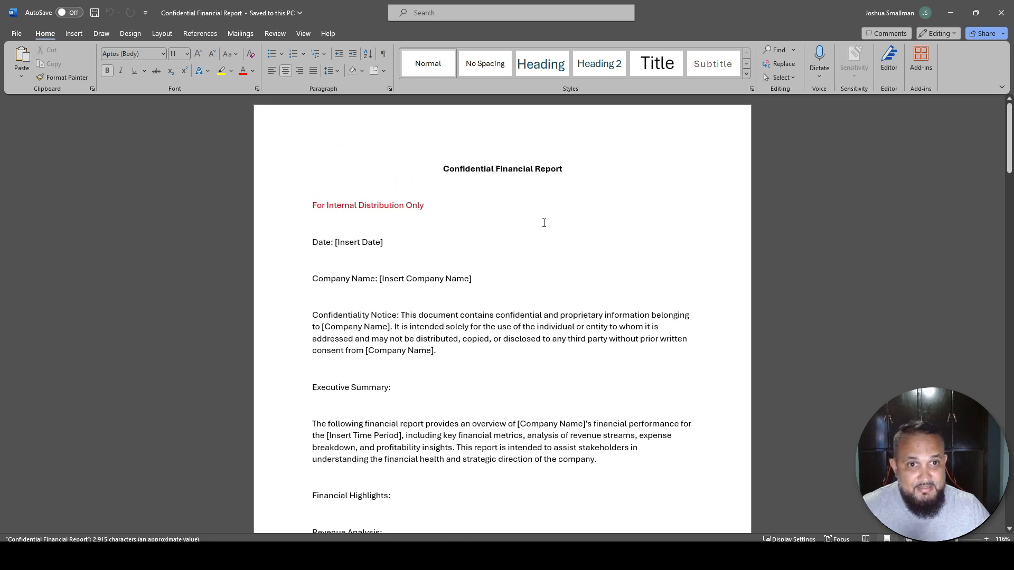
left_click(1004, 10)
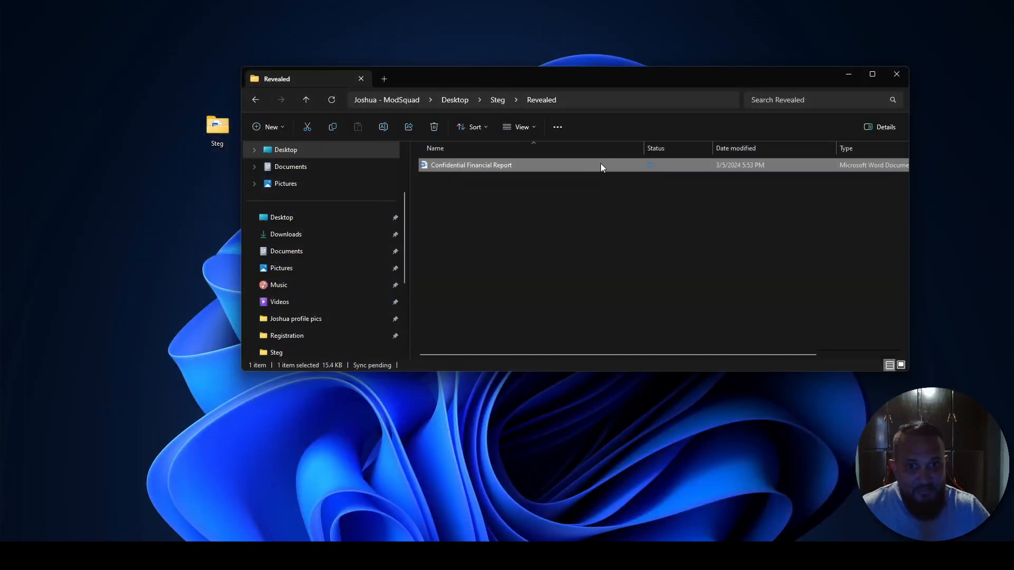
scroll(687, 290, "right", 1)
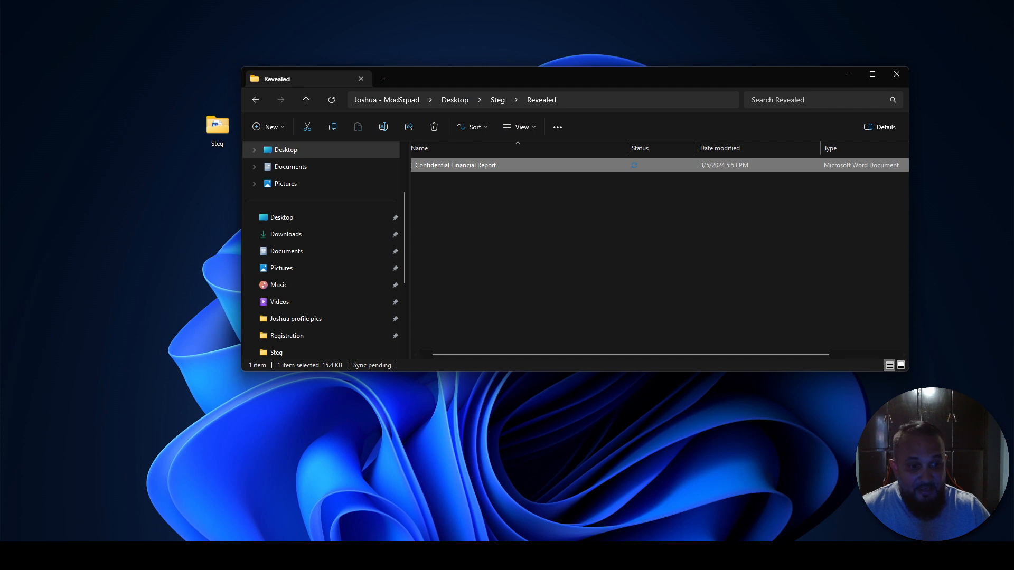
- Switch back to OpenStego, enlarge its window and minimize the File Explorer window behind it
left_click(740, 555)
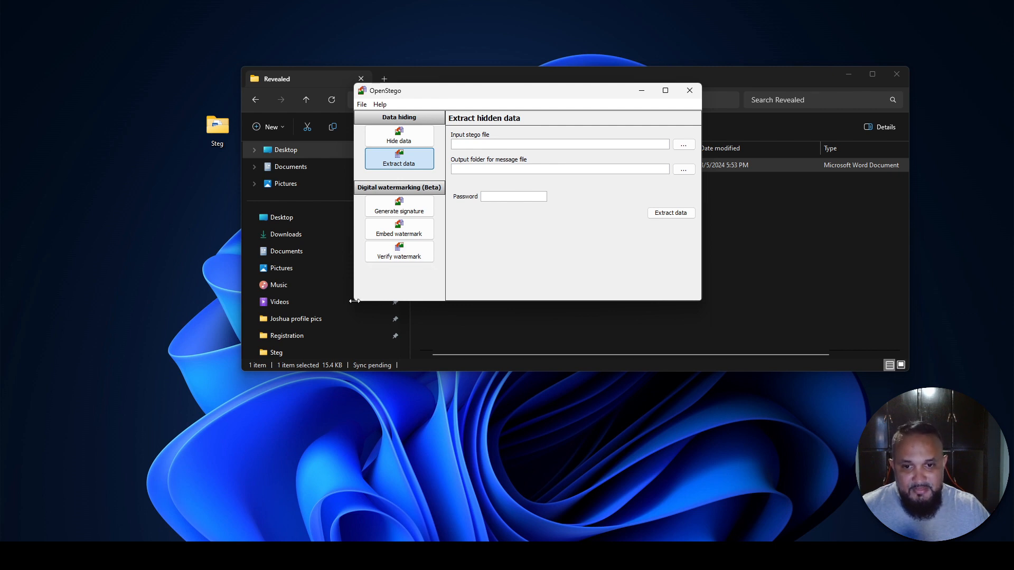
left_click_drag(354, 301, 247, 398)
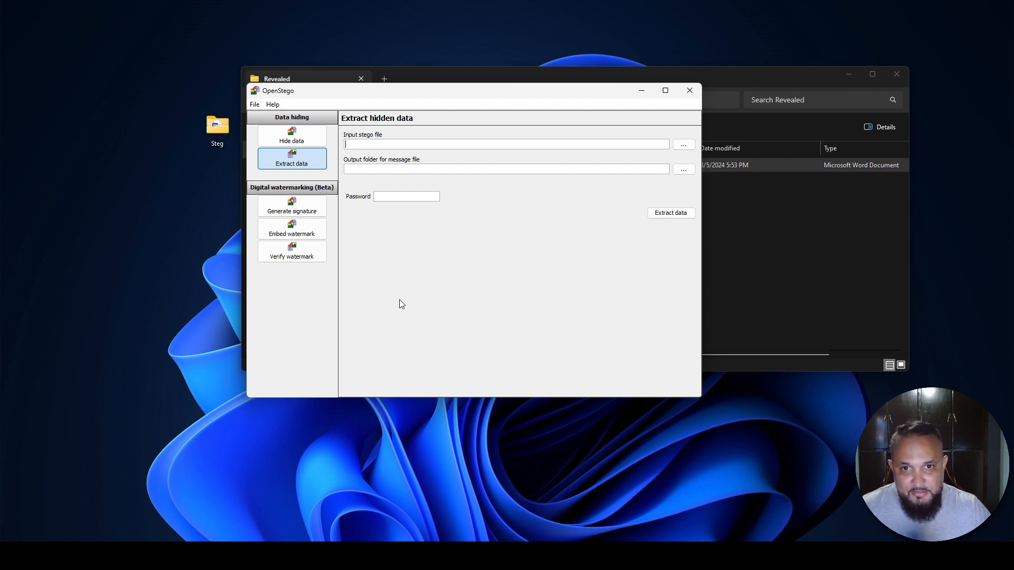
left_click(844, 79)
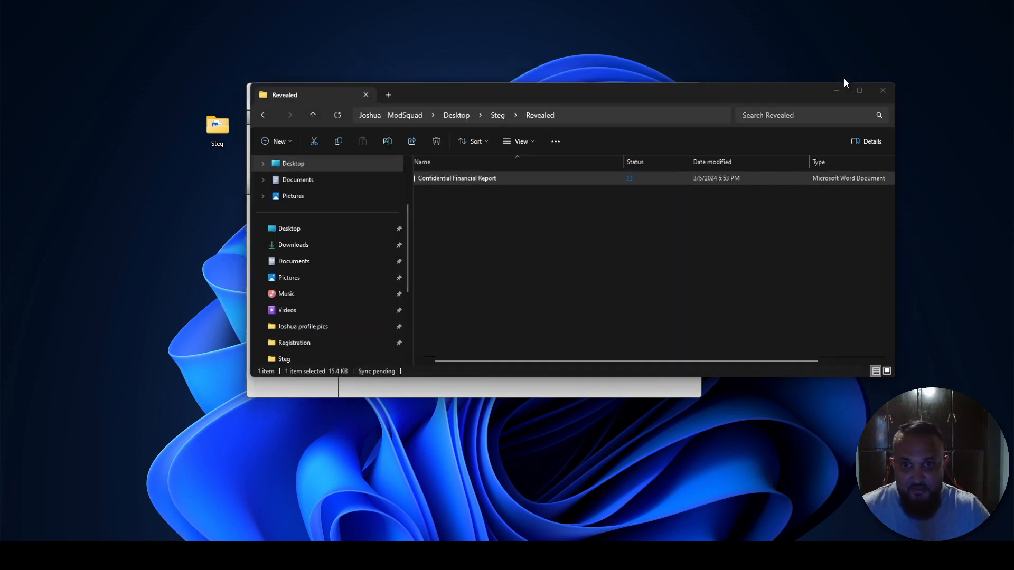